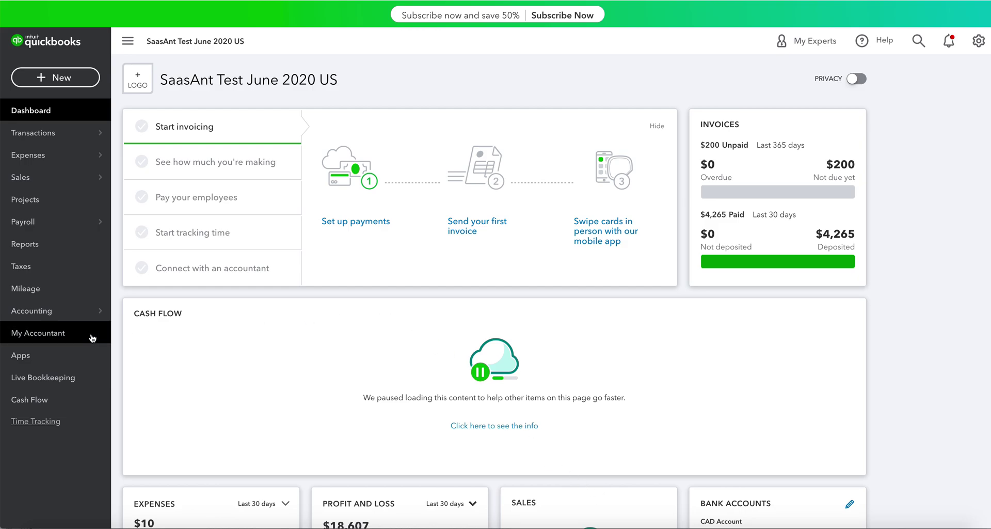
Search the QuickBooks Apps marketplace for 'paytraqer' and open the PayTraQer app listing.
{"action": "left_click", "coordinate": [35, 361]}
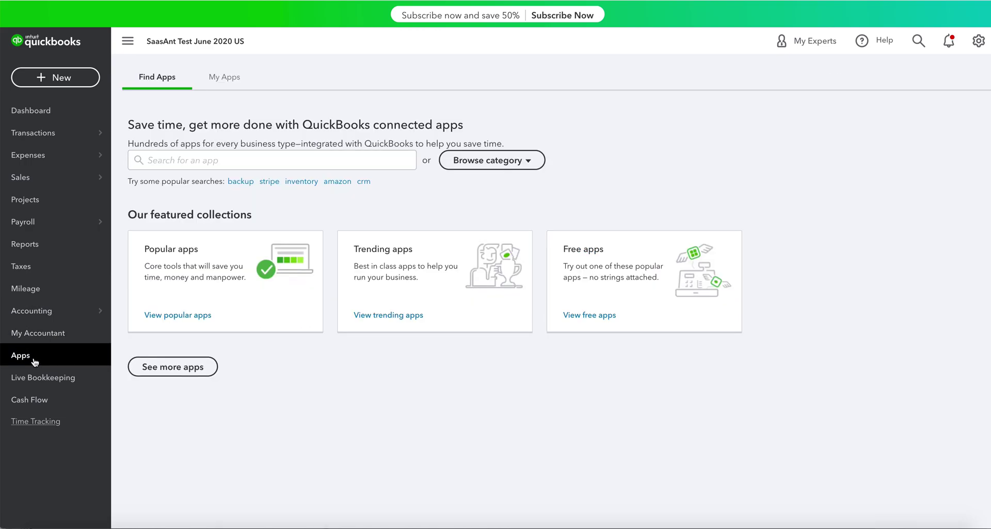
{"action": "left_click", "coordinate": [207, 162]}
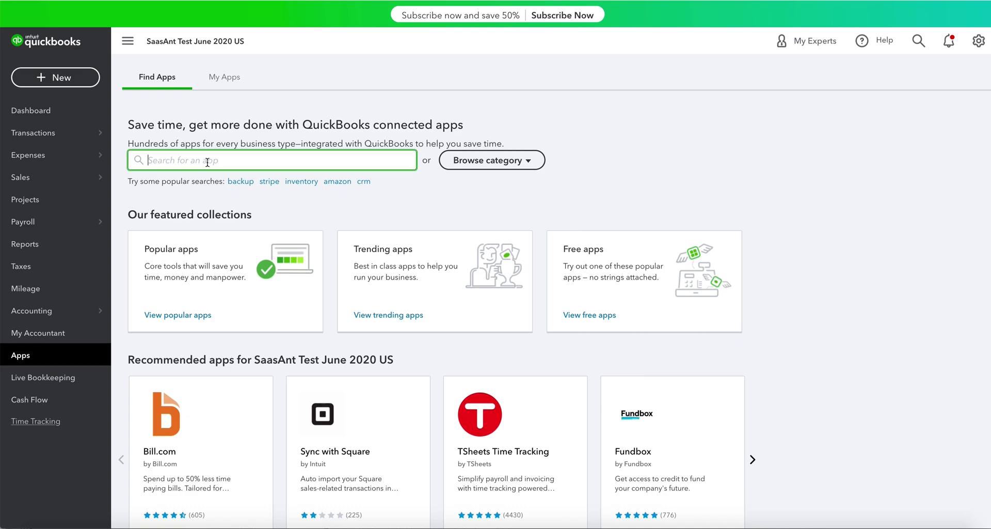
{"action": "type", "text": "paytraqer"}
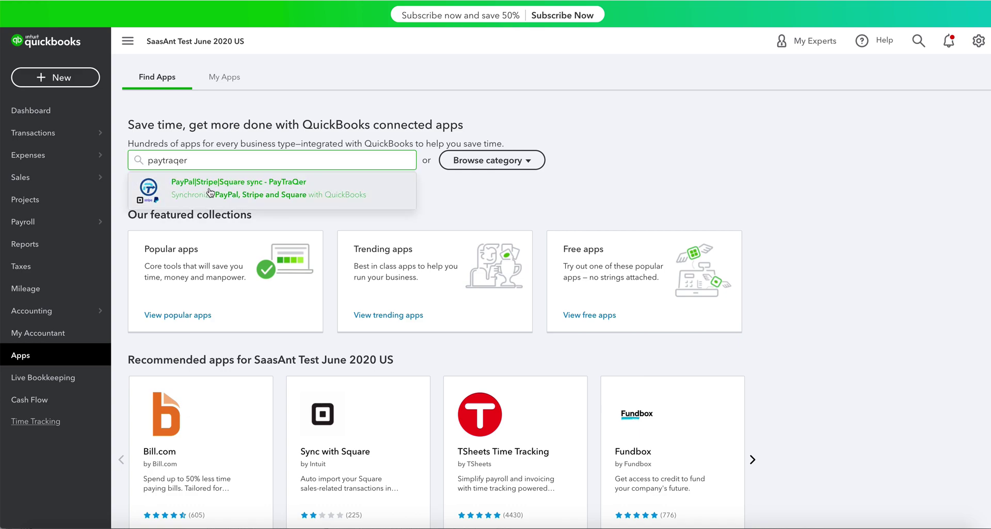
{"action": "left_click", "coordinate": [210, 192]}
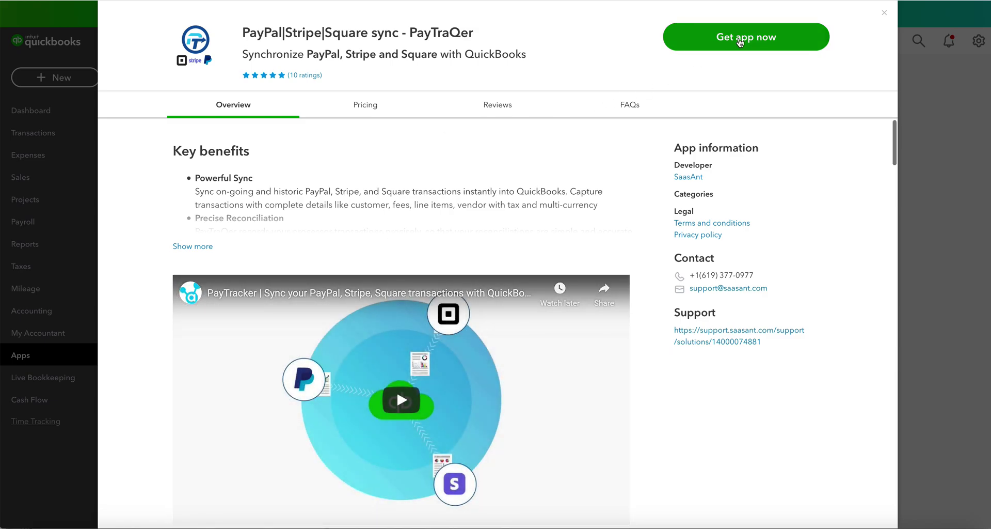
Add PayTraQer to the SaasAnt Test June 2020 US company and continue to payment-system connection.
{"action": "left_click", "coordinate": [741, 41]}
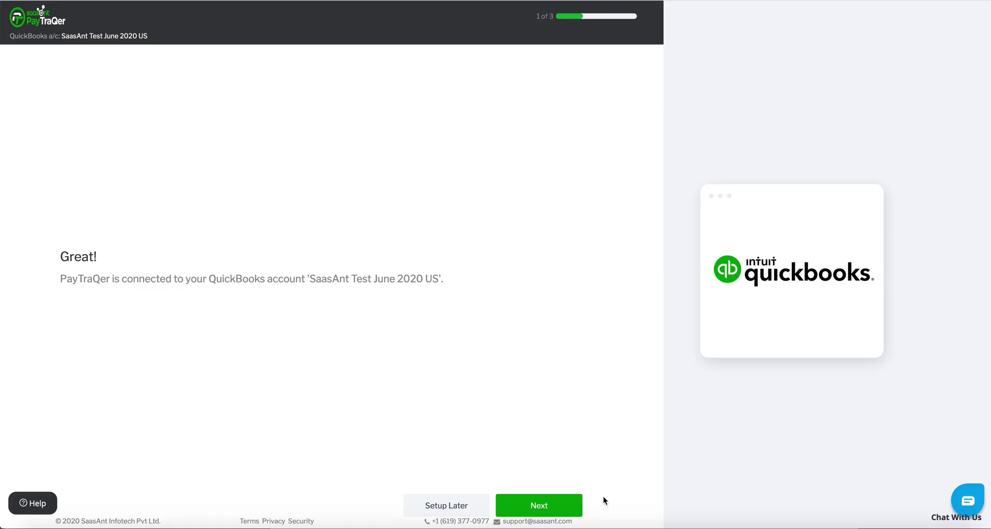
{"action": "left_click", "coordinate": [578, 500]}
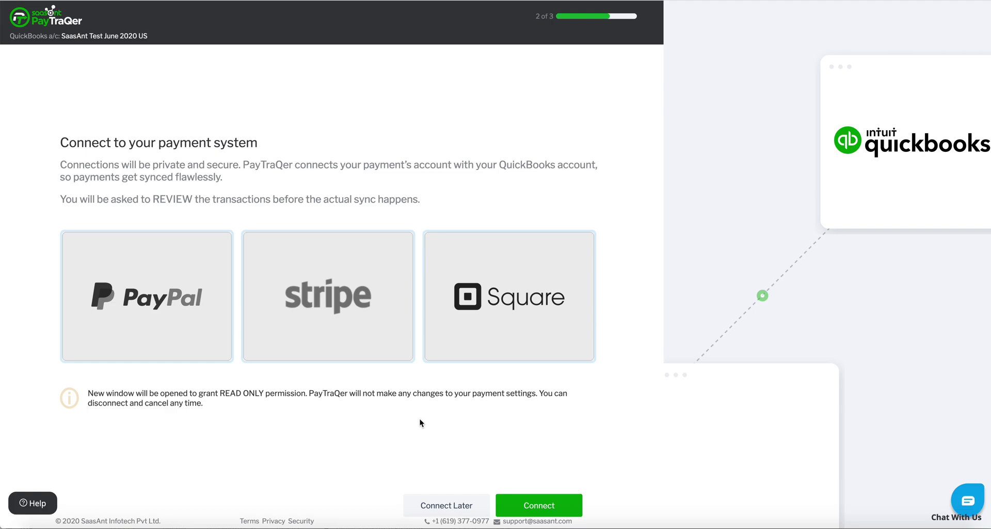
Connect and authorize Stripe's US Account 1, then continue to express settings.
{"action": "left_click", "coordinate": [332, 298]}
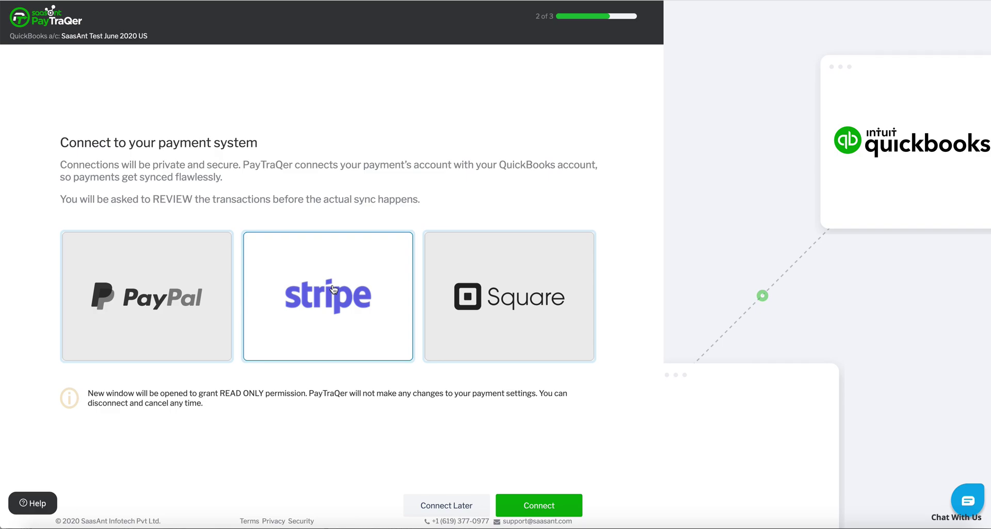
{"action": "left_click", "coordinate": [539, 505]}
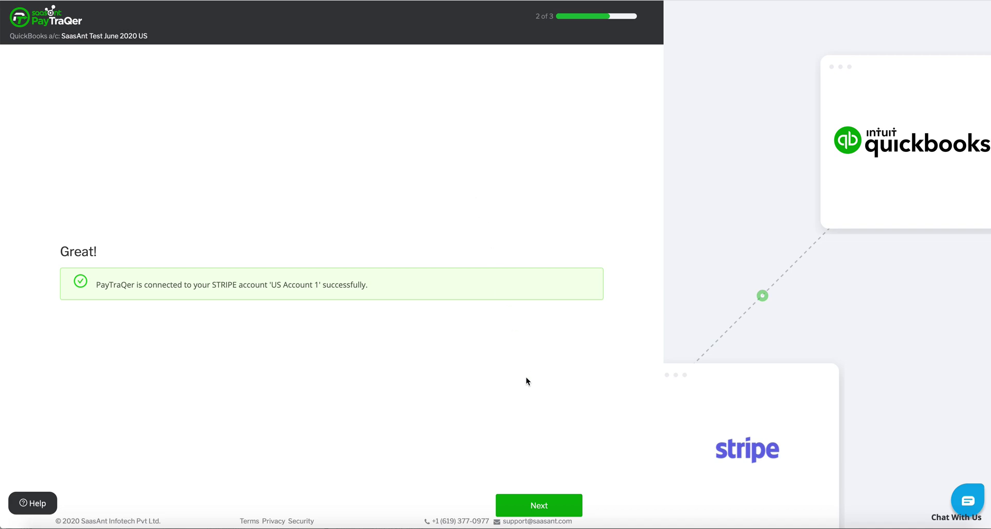
{"action": "left_click", "coordinate": [539, 507]}
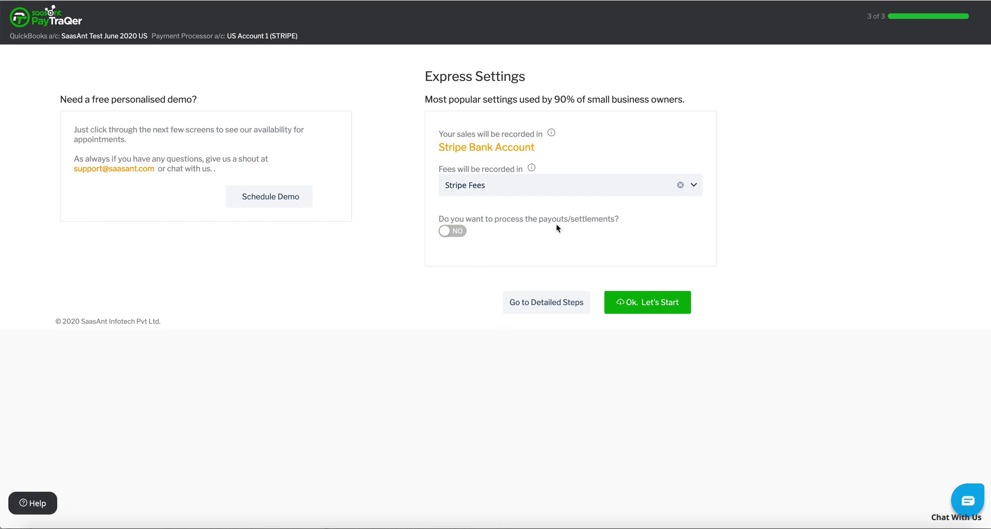
In detailed setup, keep Stripe Bank Account for deposits and Stripe as payment method.
{"action": "left_click", "coordinate": [535, 305]}
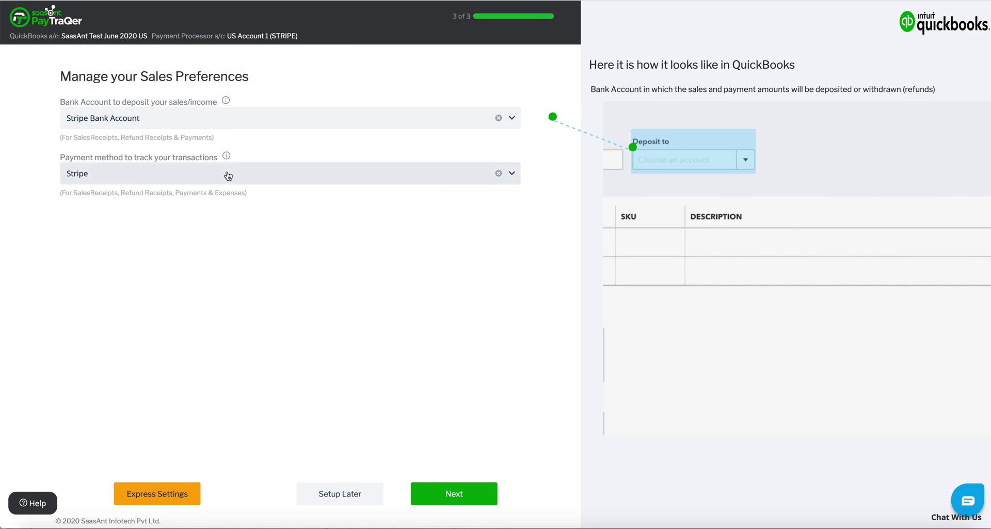
{"action": "left_click", "coordinate": [228, 122]}
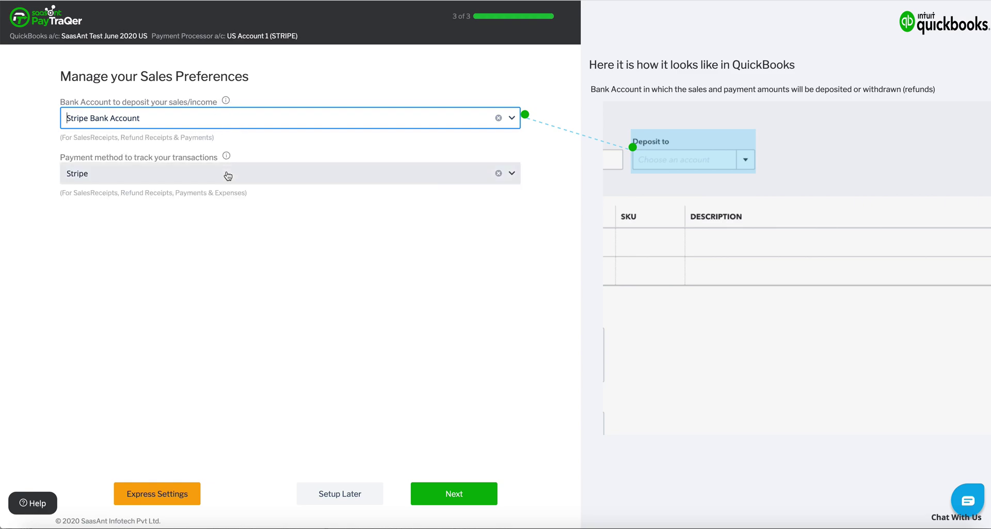
{"action": "left_click", "coordinate": [228, 175]}
{"action": "left_click", "coordinate": [228, 176]}
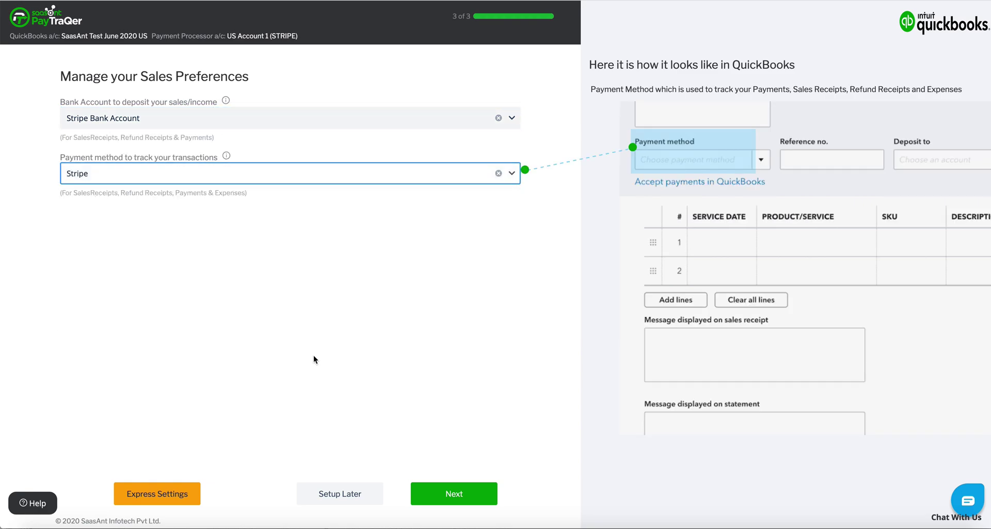
Keep Non Inventory as the product type and Sales as the income account.
{"action": "left_click", "coordinate": [433, 495]}
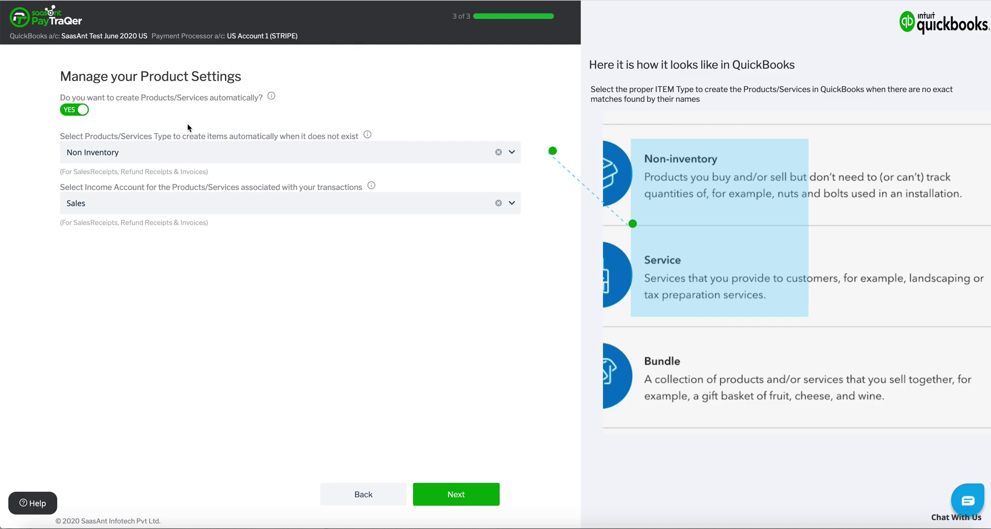
{"action": "left_click", "coordinate": [173, 153]}
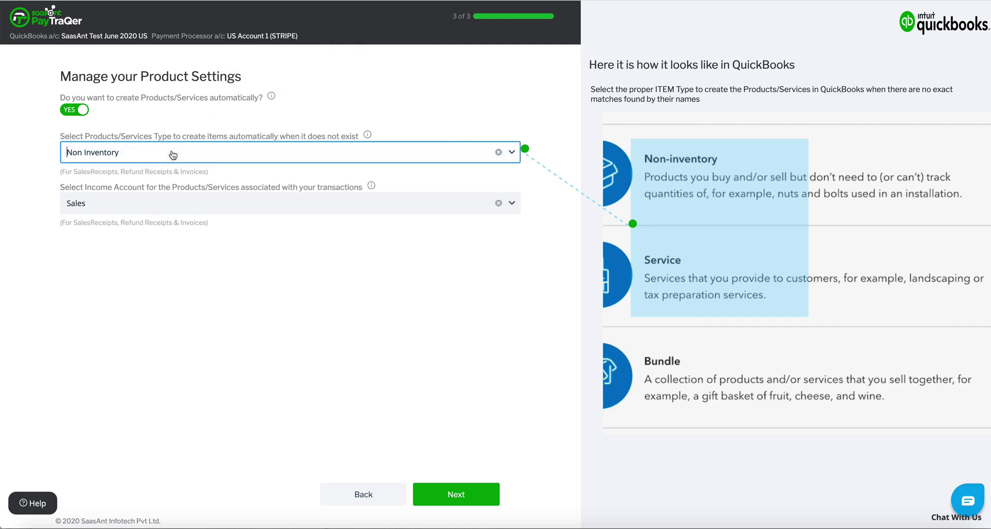
{"action": "left_click", "coordinate": [169, 205]}
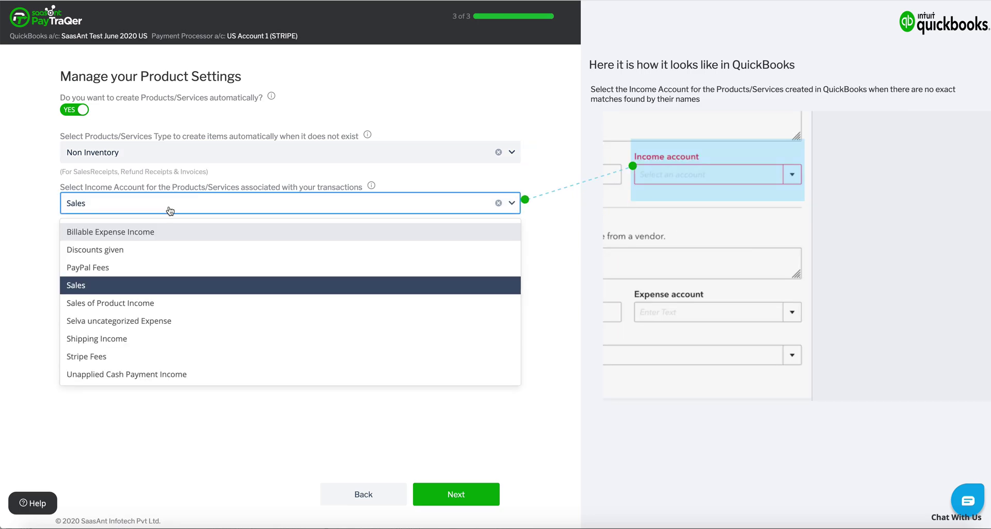
{"action": "left_click", "coordinate": [170, 210]}
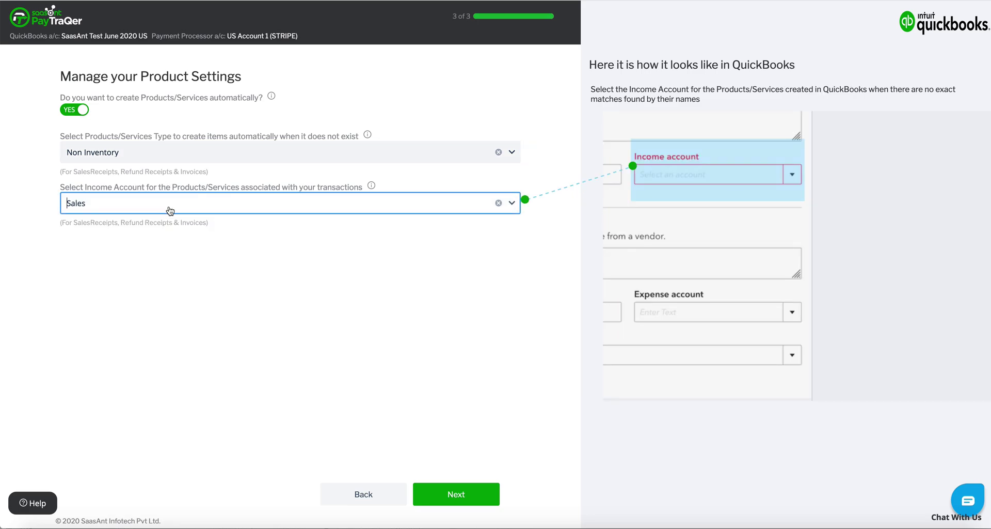
{"action": "left_click", "coordinate": [447, 491]}
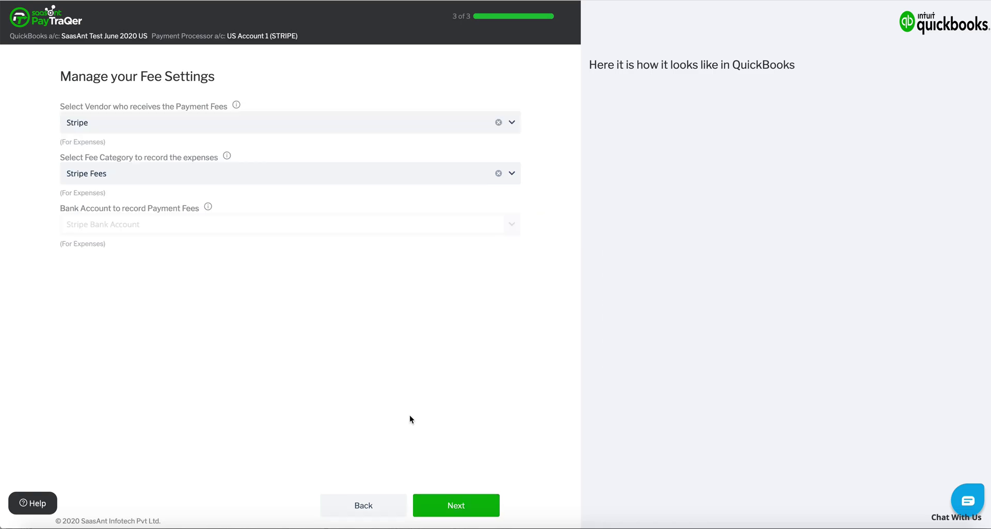
{"action": "left_click", "coordinate": [254, 131]}
{"action": "left_click", "coordinate": [254, 131]}
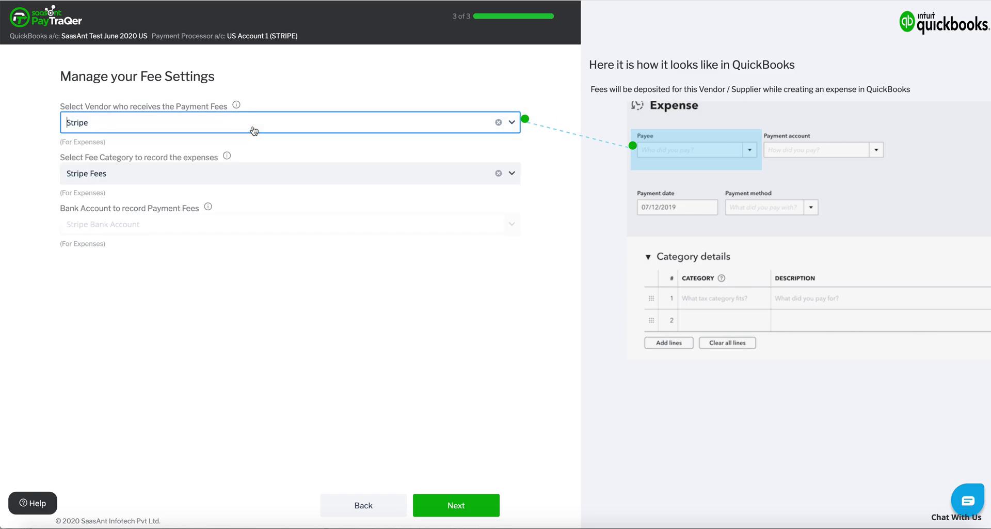
{"action": "left_click", "coordinate": [248, 170]}
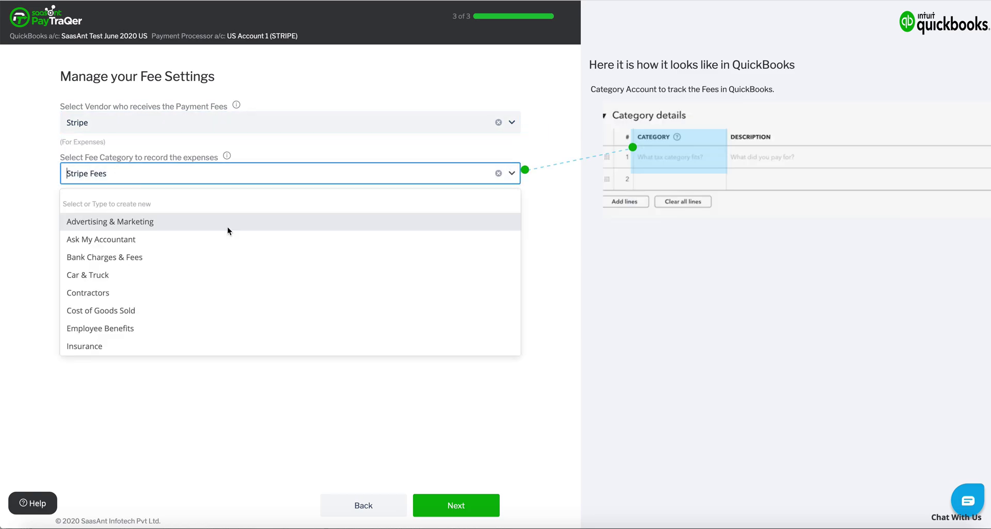
{"action": "left_click", "coordinate": [232, 179]}
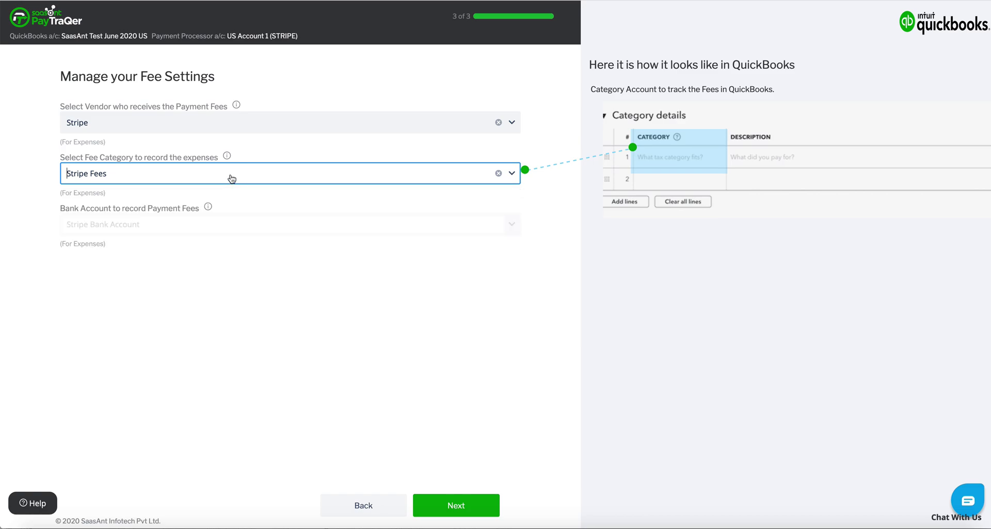
{"action": "left_click", "coordinate": [232, 246]}
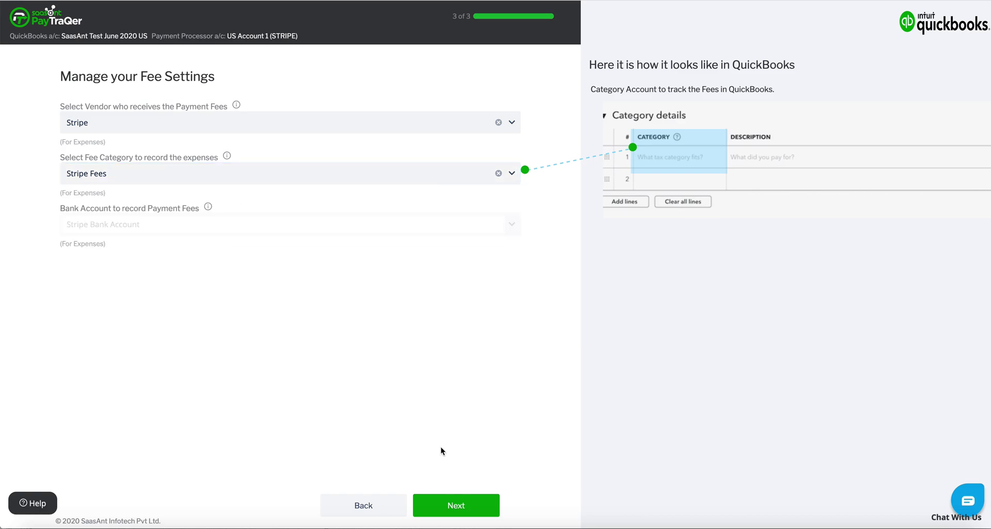
Set the payout transfer account to Wellesley Bank Account and save the setup.
{"action": "left_click", "coordinate": [451, 508]}
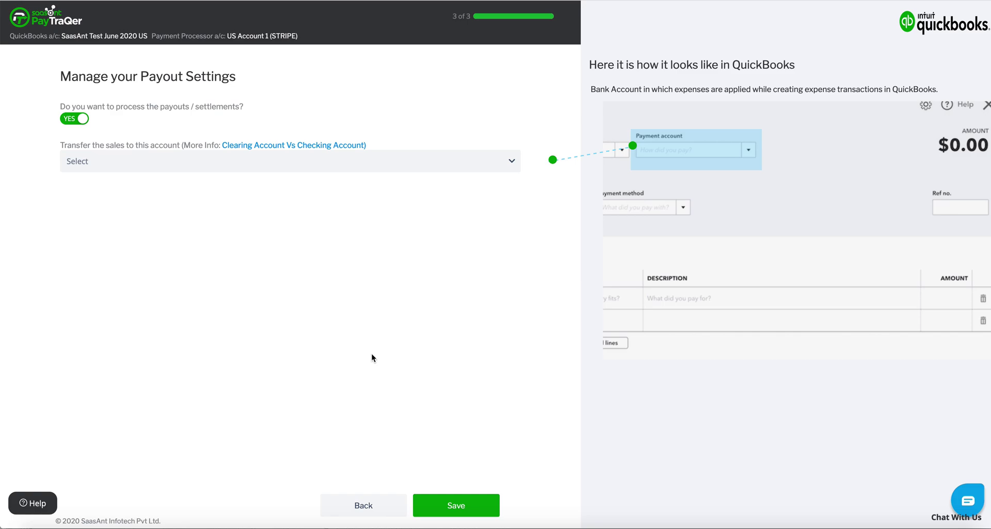
{"action": "left_click", "coordinate": [245, 169]}
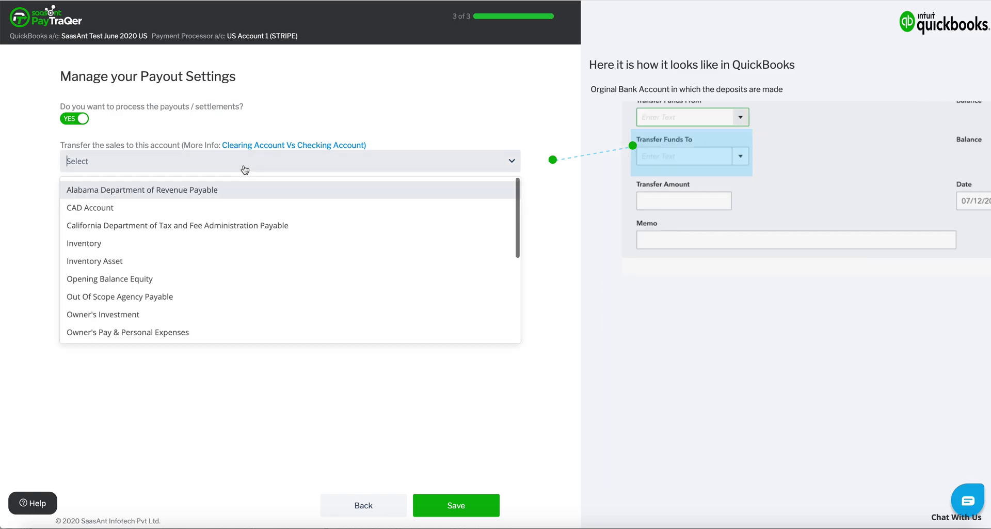
{"action": "type", "text": "wel"}
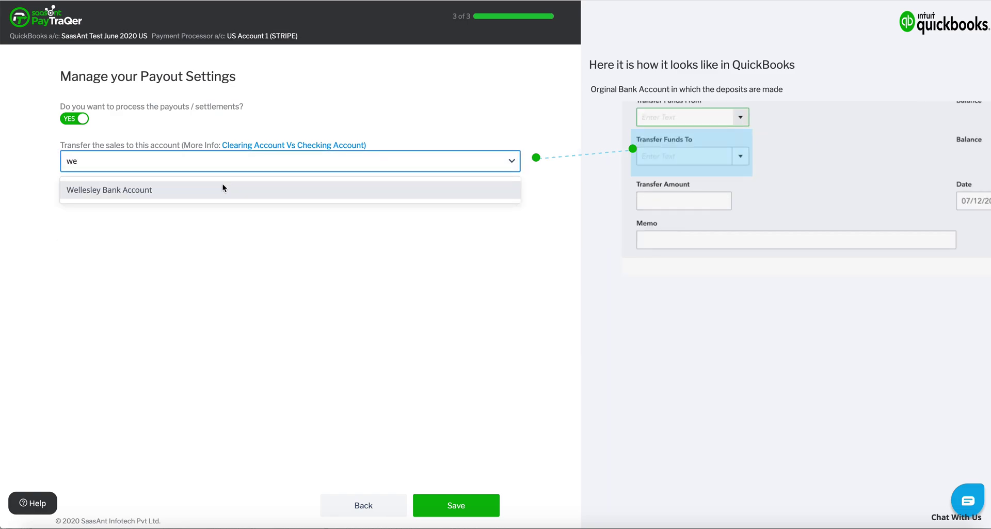
{"action": "left_click", "coordinate": [223, 186]}
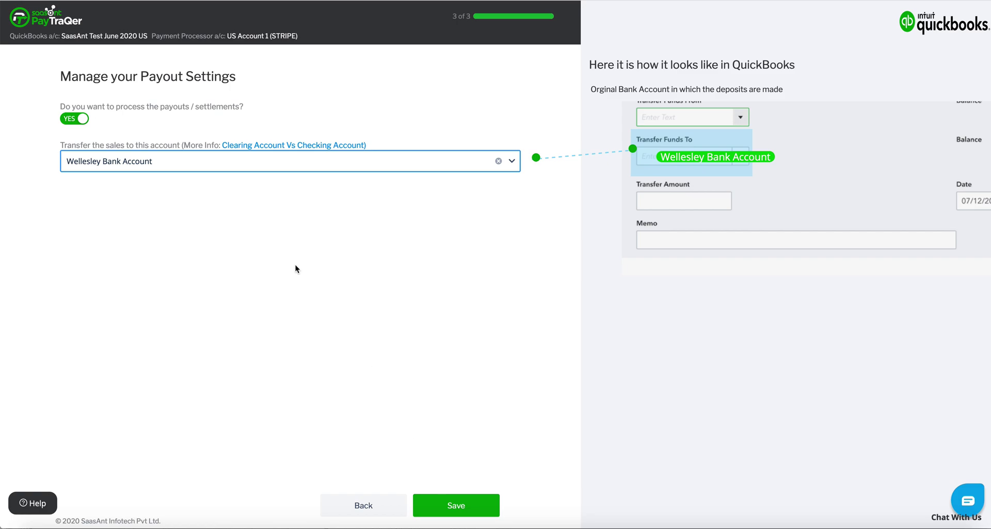
{"action": "left_click", "coordinate": [453, 504]}
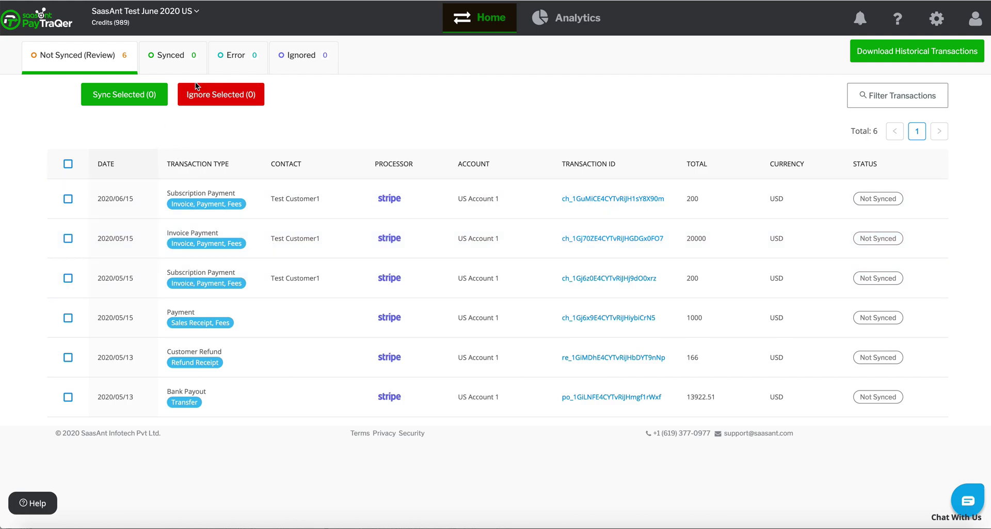
Select the 2020/05/15 Stripe Payment of 1000 USD and sync it to QuickBooks.
{"action": "left_click", "coordinate": [68, 320]}
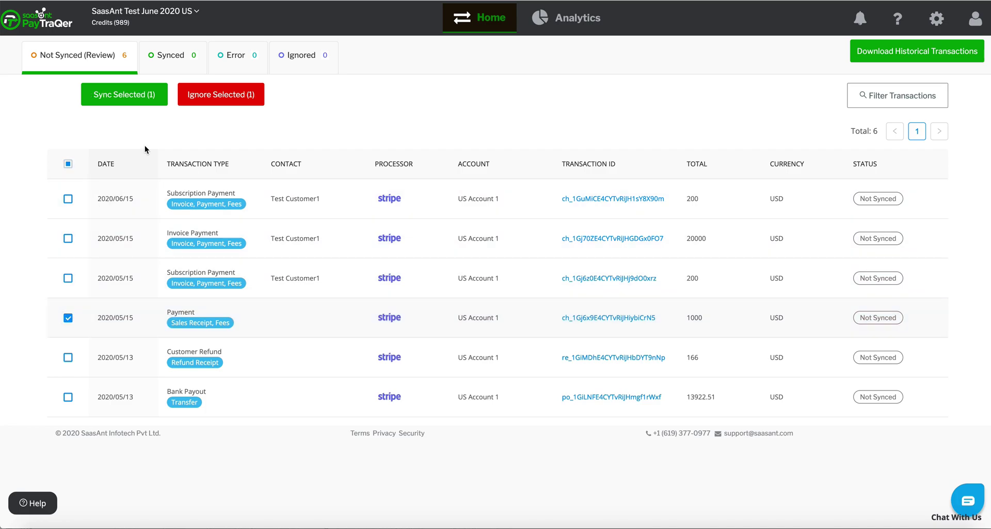
{"action": "left_click", "coordinate": [137, 103]}
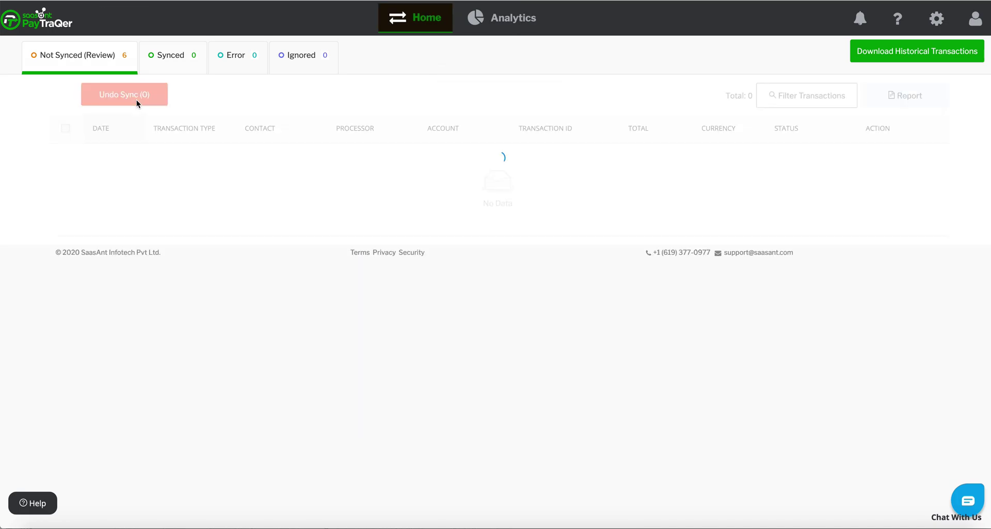